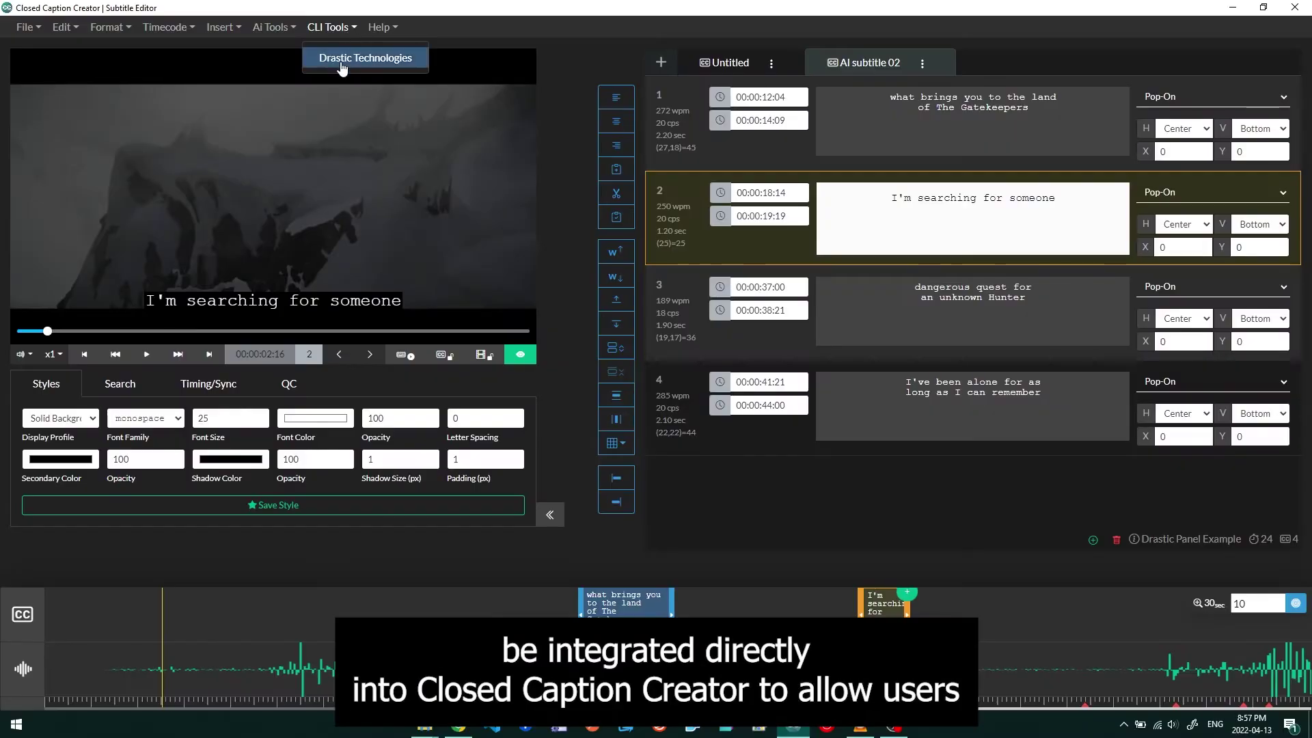
# - Open the Drastic Technologies panel and switch Mode to Extract Captions, then back to Embed Captions
pyautogui.click(341, 67)
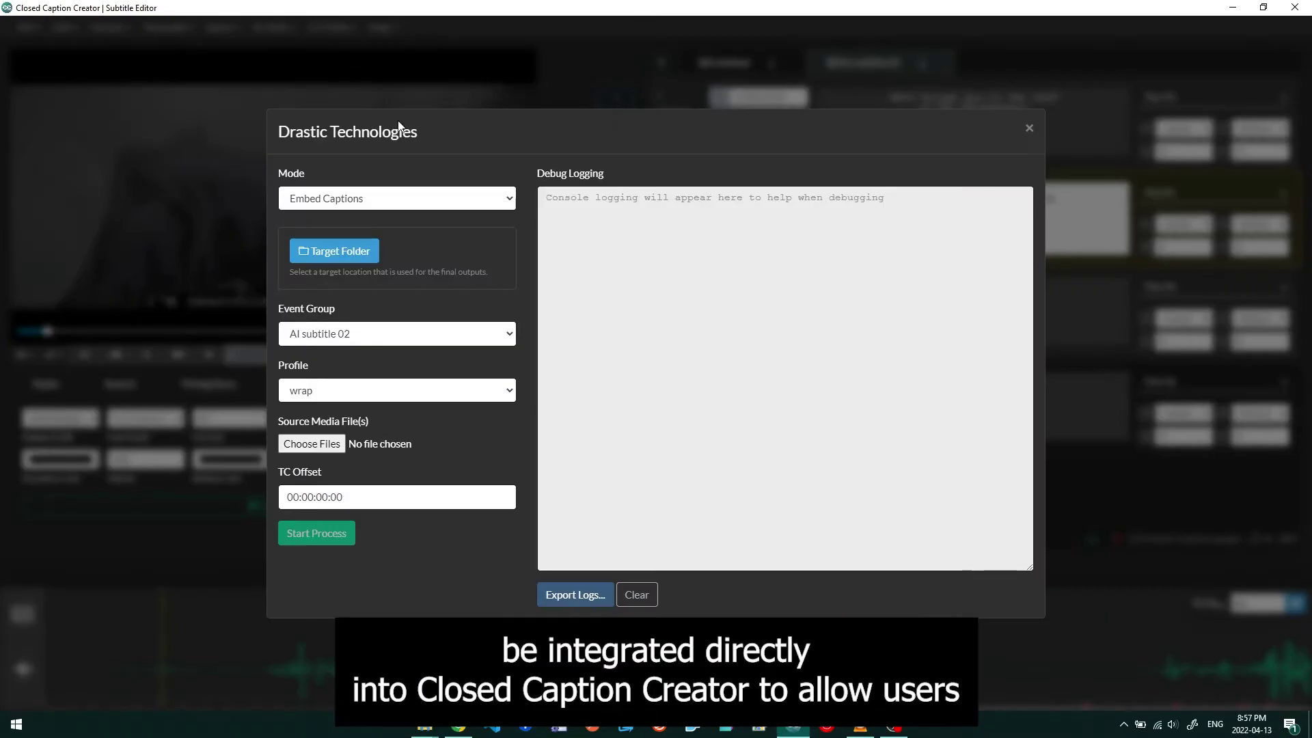
pyautogui.click(431, 198)
pyautogui.click(384, 224)
pyautogui.click(444, 203)
pyautogui.click(500, 240)
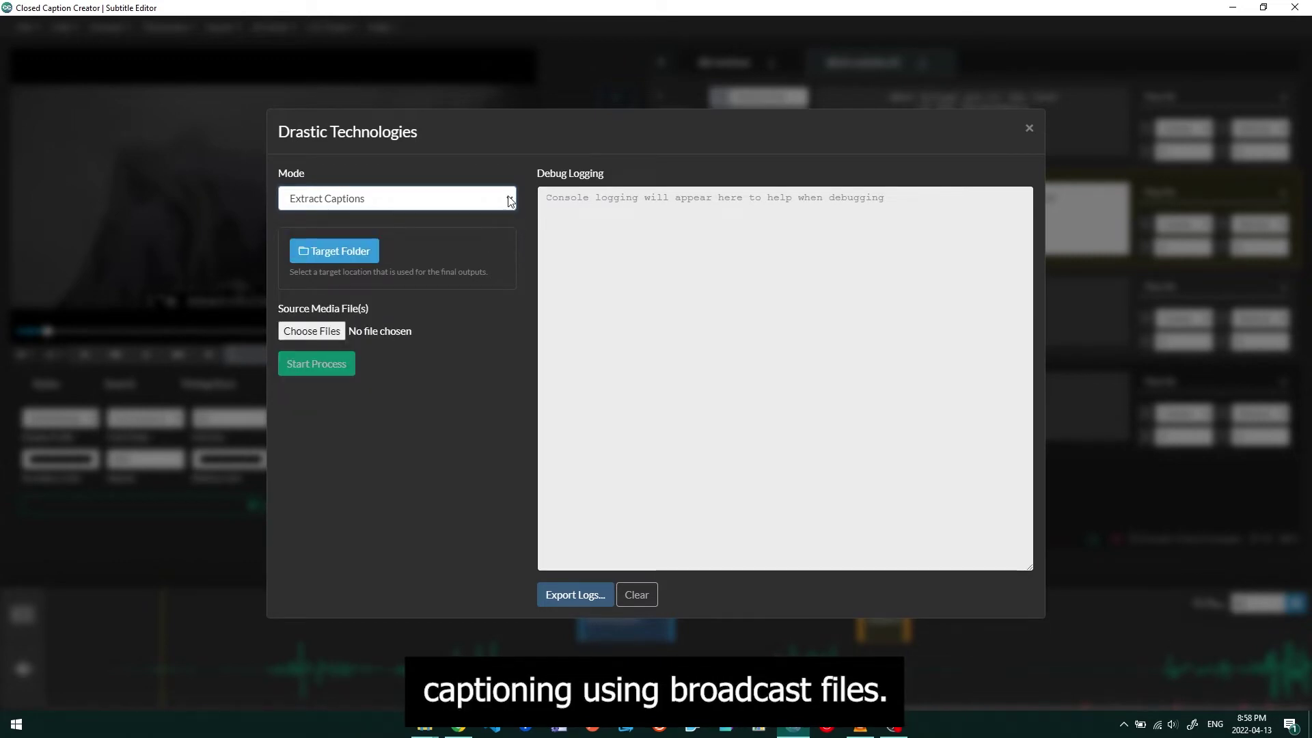
pyautogui.click(509, 200)
pyautogui.click(492, 223)
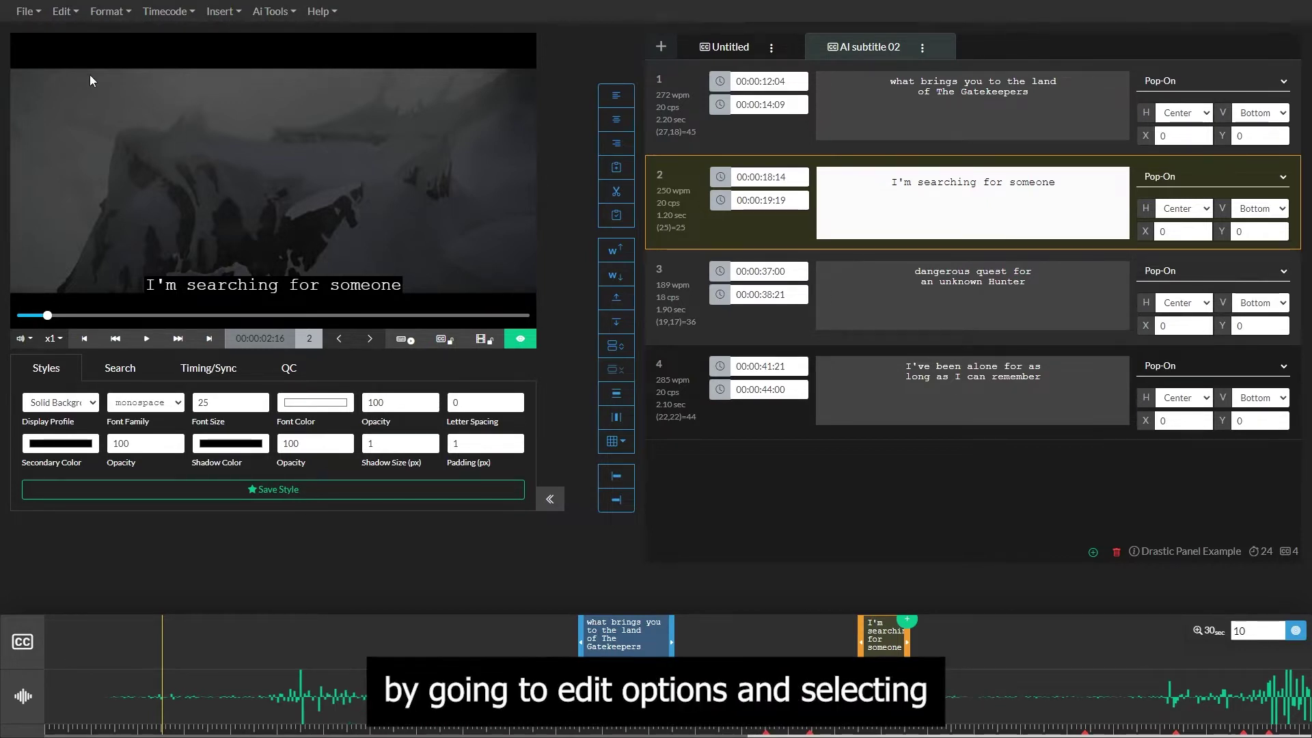
# - Open the program Options at the CLI Tools settings
pyautogui.click(62, 11)
pyautogui.click(89, 261)
pyautogui.click(341, 262)
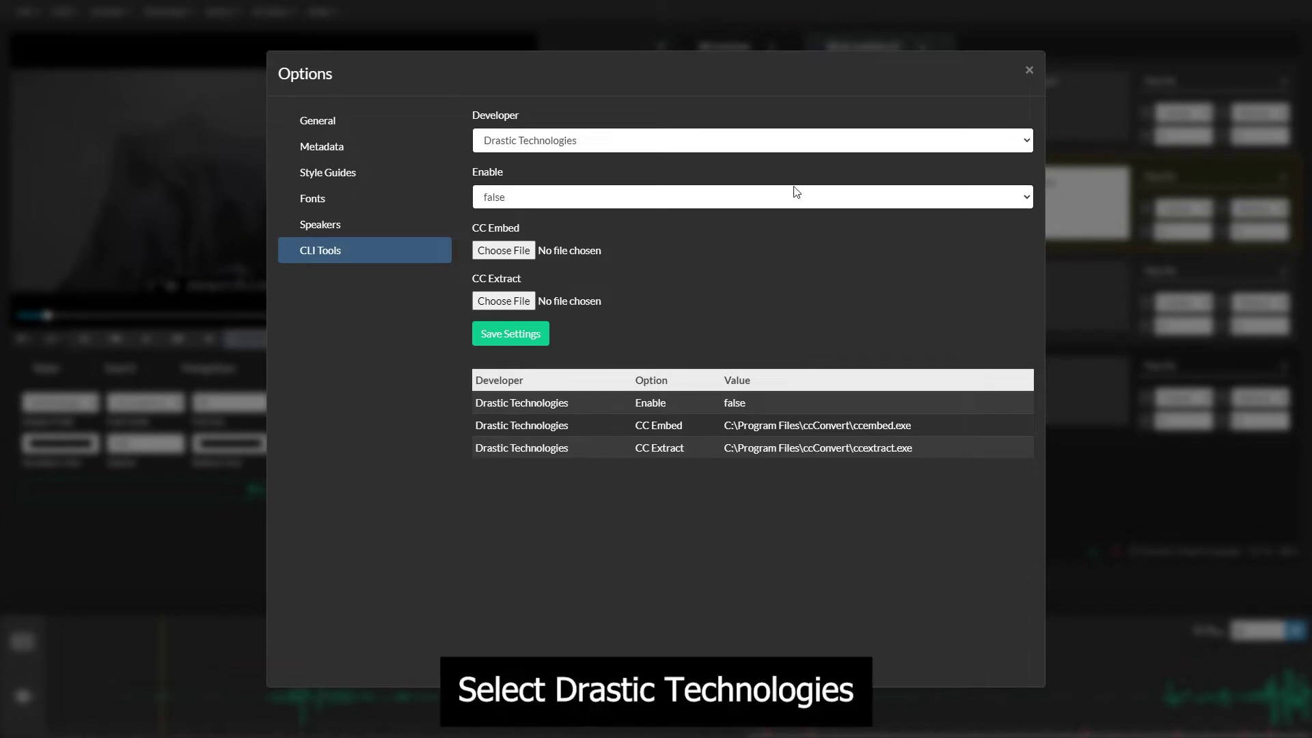
# - Choose Drastic Technologies as developer, set Enable to true, and browse for the CC Embed program
pyautogui.click(1007, 138)
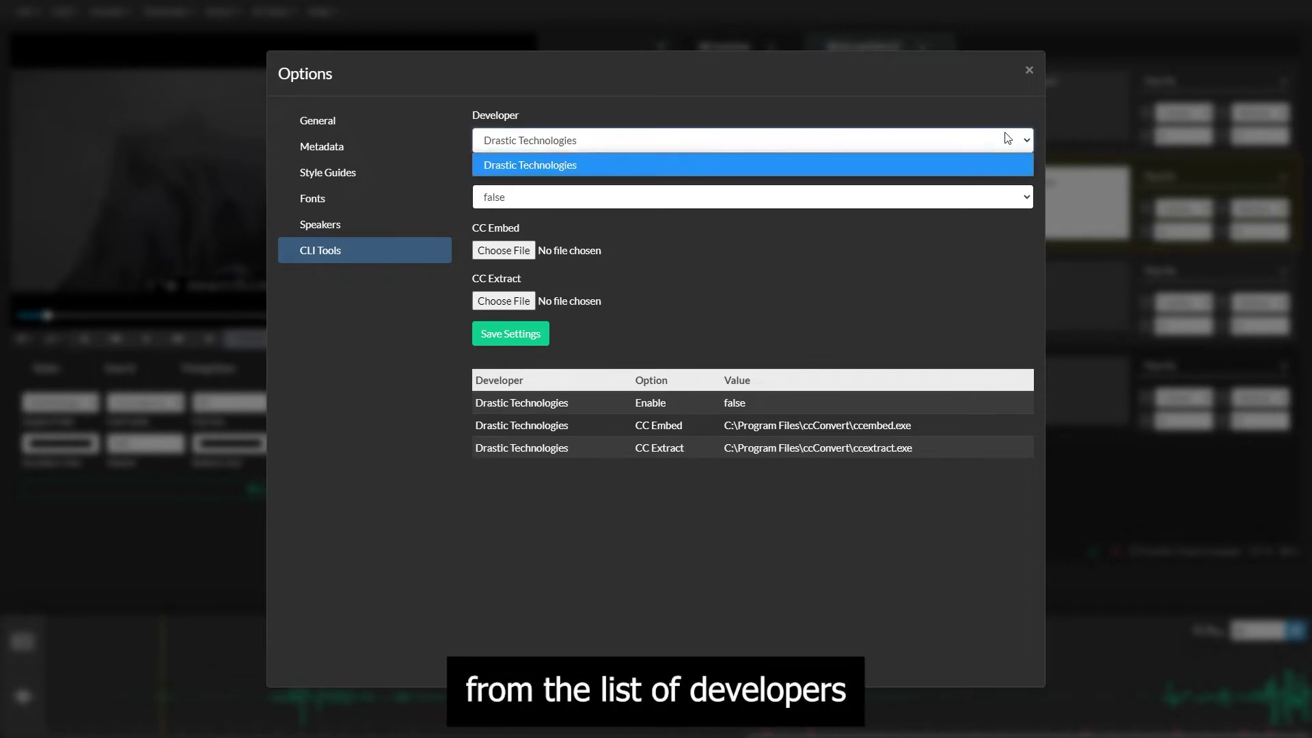
pyautogui.click(1008, 138)
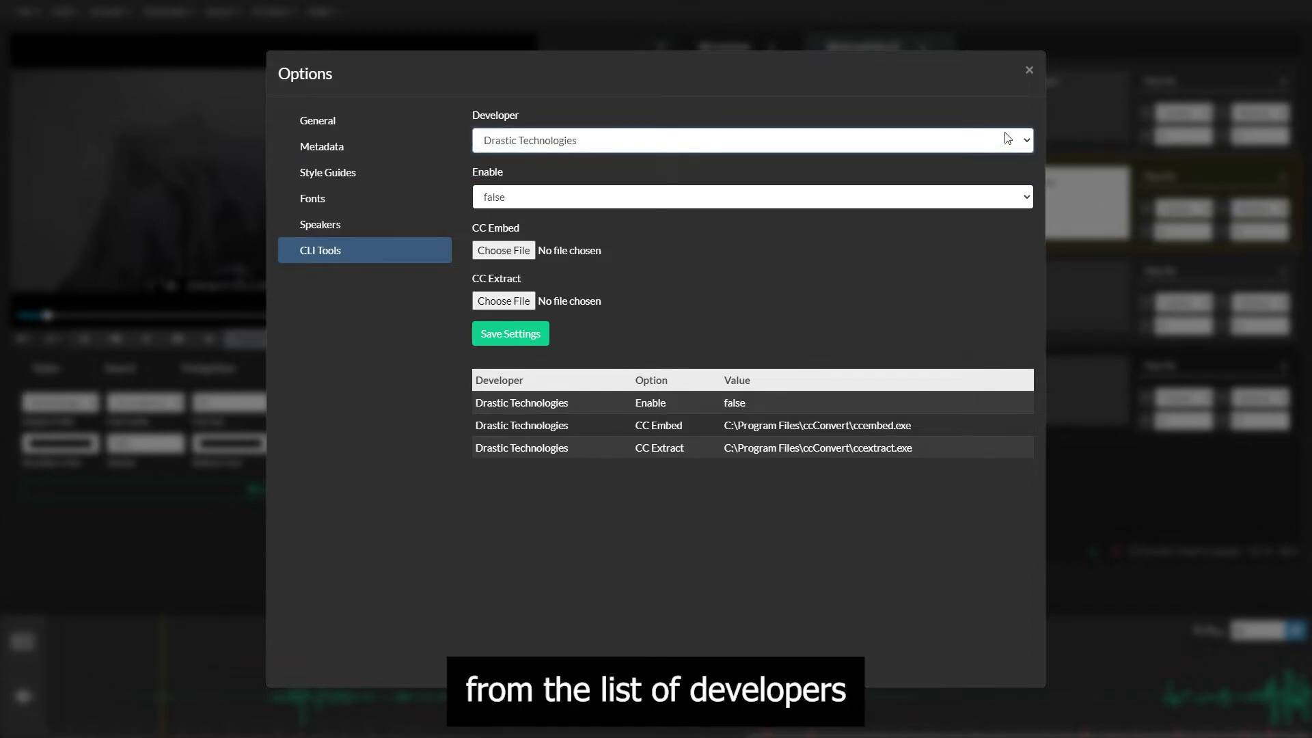
pyautogui.click(1021, 200)
pyautogui.click(1007, 219)
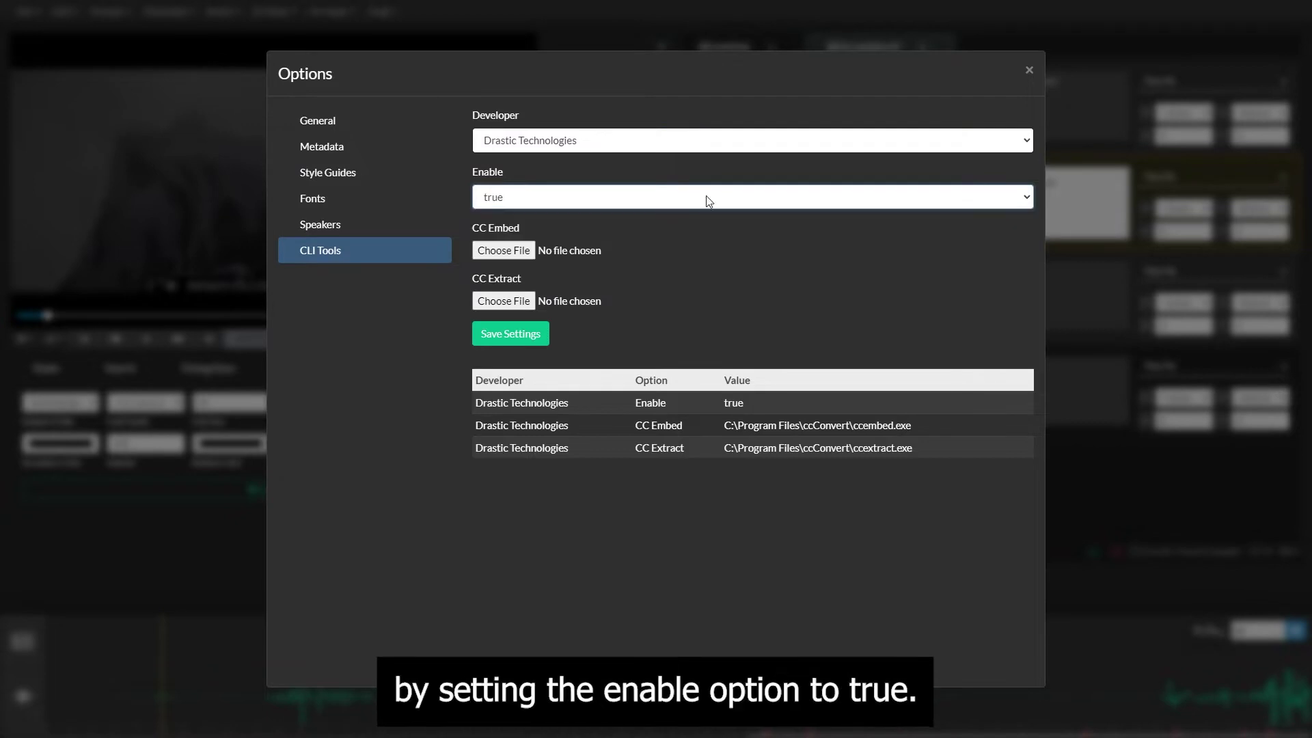
pyautogui.click(524, 253)
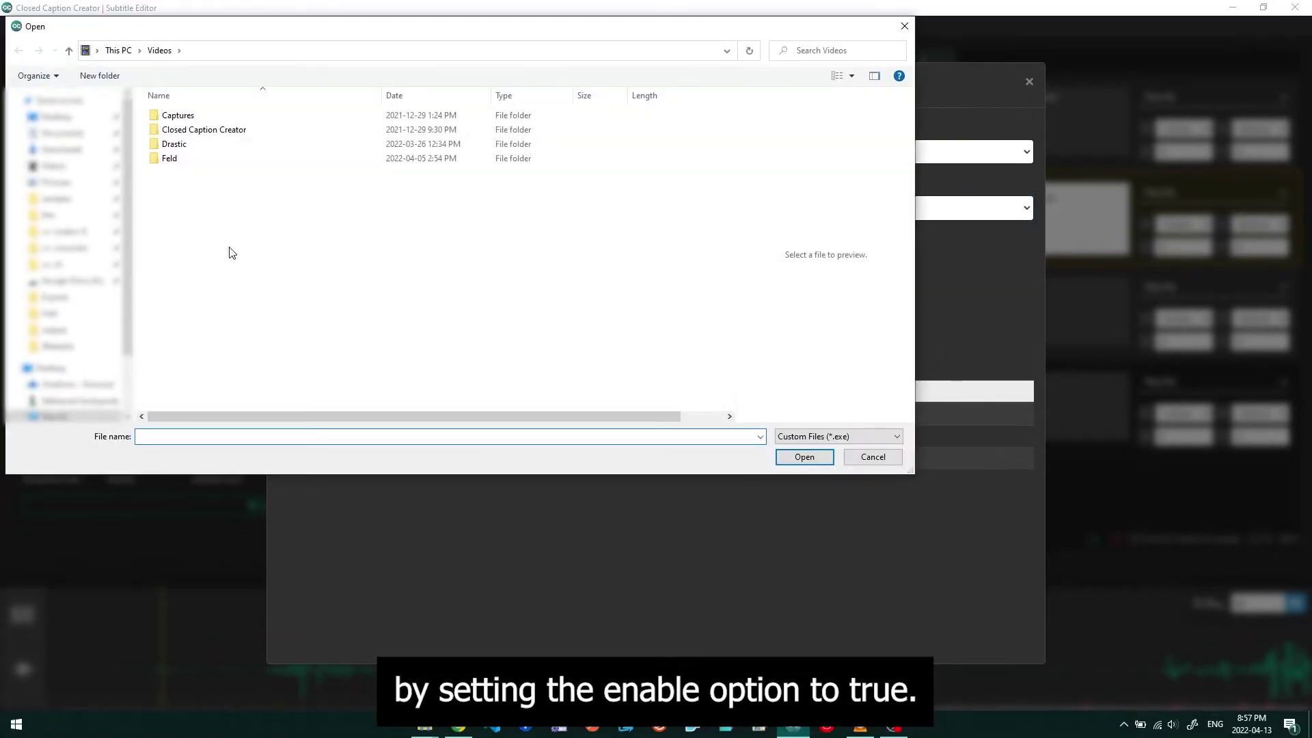
# - Pick ccembed.exe for CC Embed and ccextract.exe for CC Extract from C:\Program Files\ccConvert
pyautogui.scroll(-1, 61, 328)
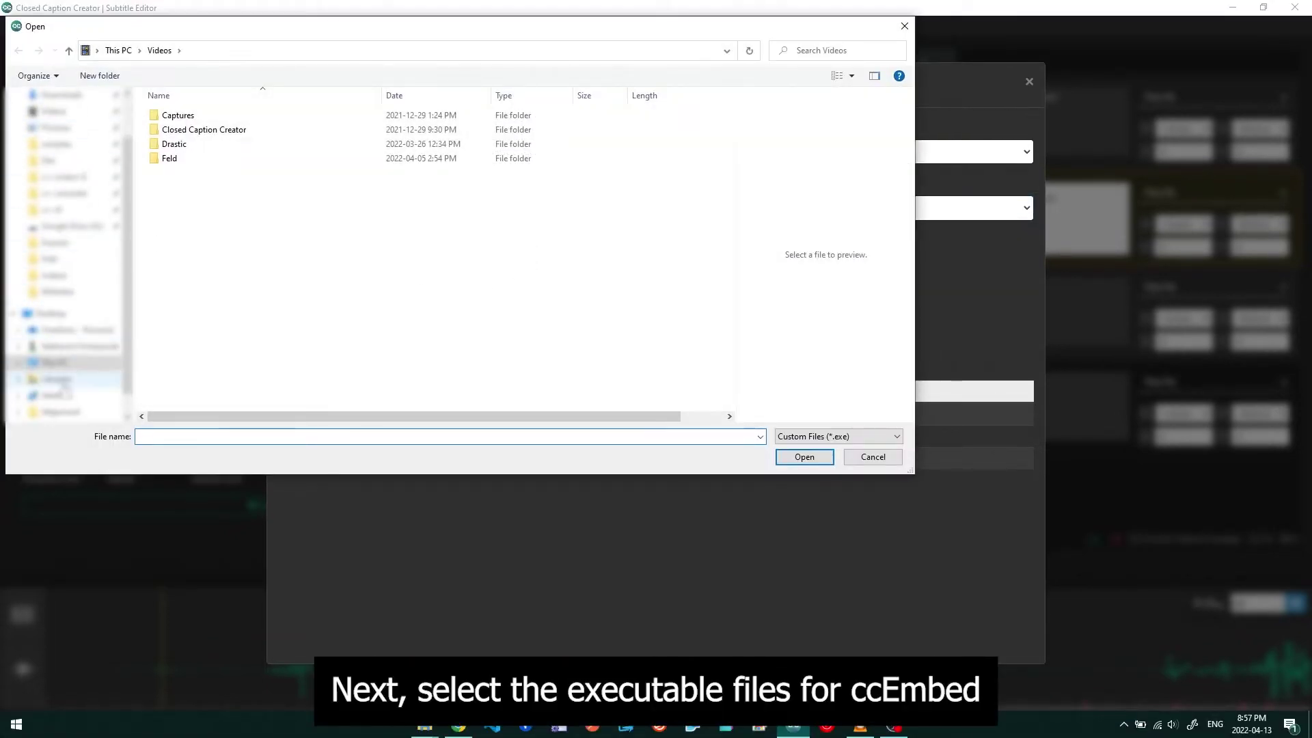
pyautogui.click(55, 362)
pyautogui.doubleClick(207, 262)
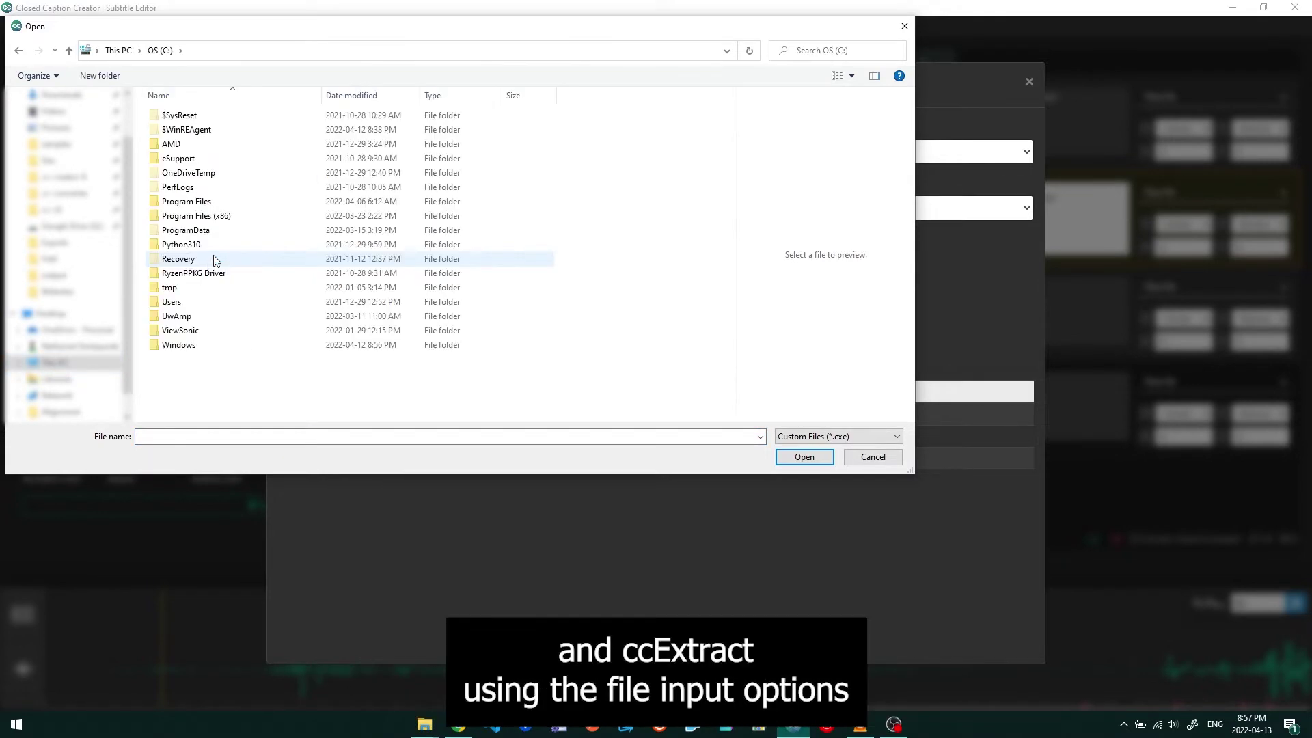
pyautogui.doubleClick(206, 202)
pyautogui.doubleClick(205, 188)
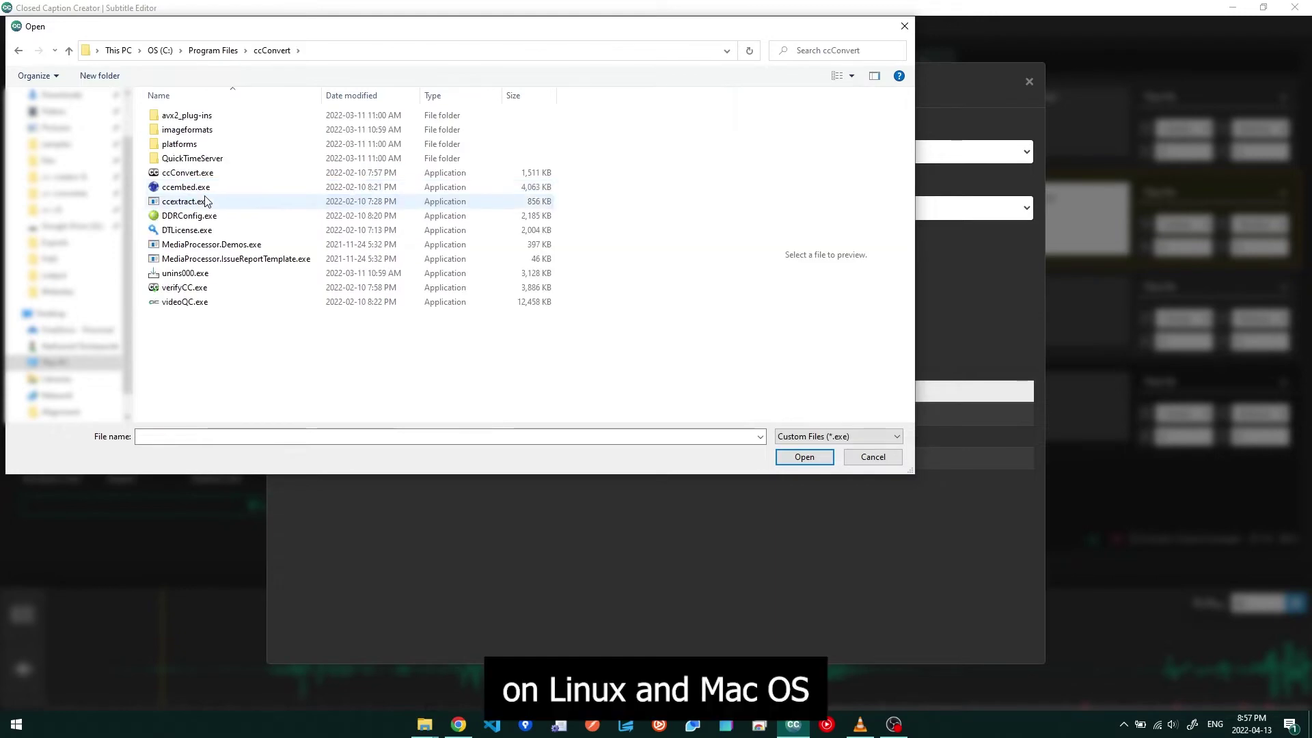
pyautogui.doubleClick(211, 190)
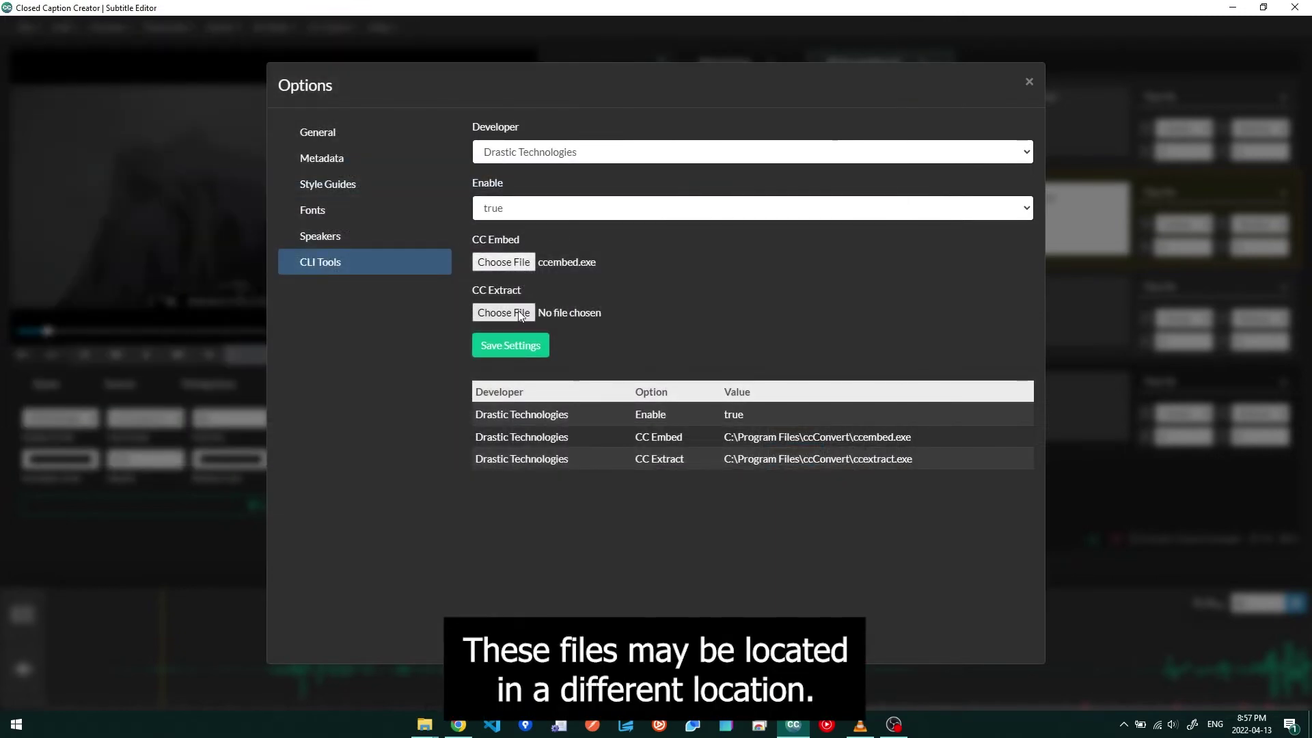
pyautogui.click(518, 310)
pyautogui.doubleClick(208, 202)
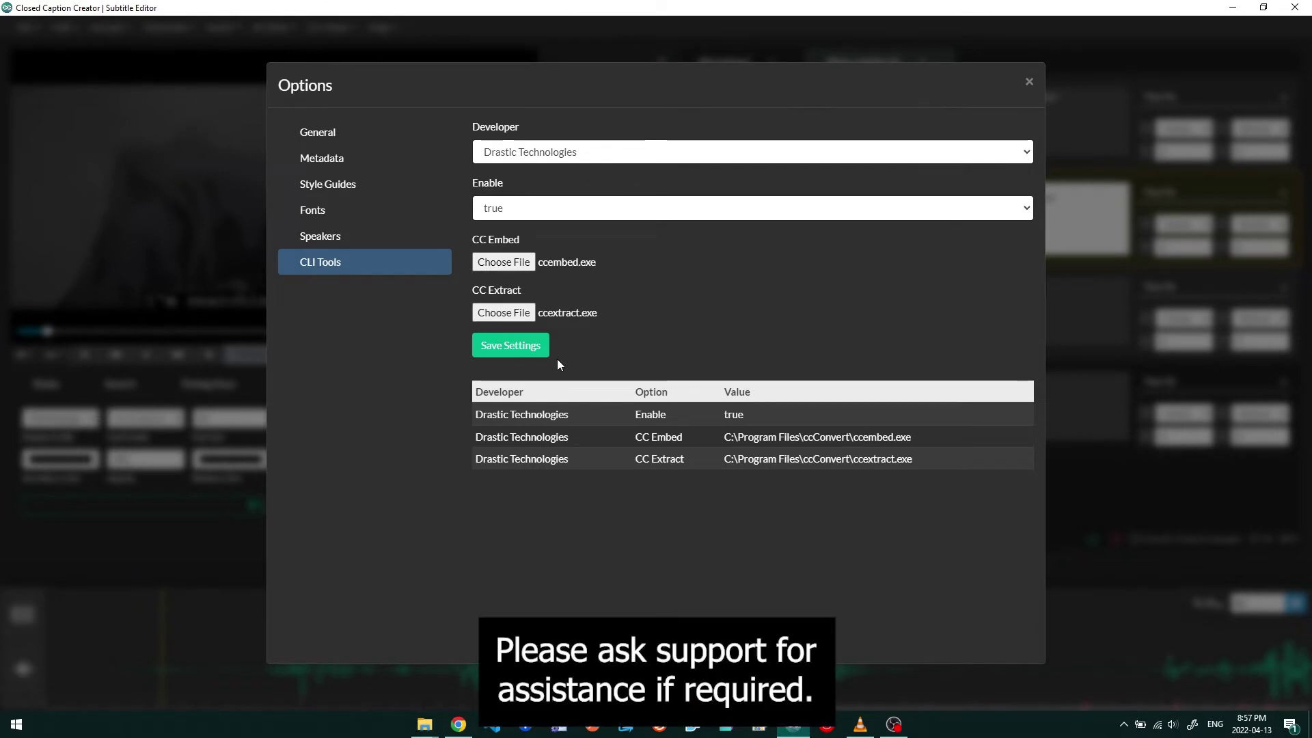
# - Save the CLI tool settings, close Options, and open CLI Tools > Drastic Technologies
pyautogui.click(545, 343)
pyautogui.click(1030, 84)
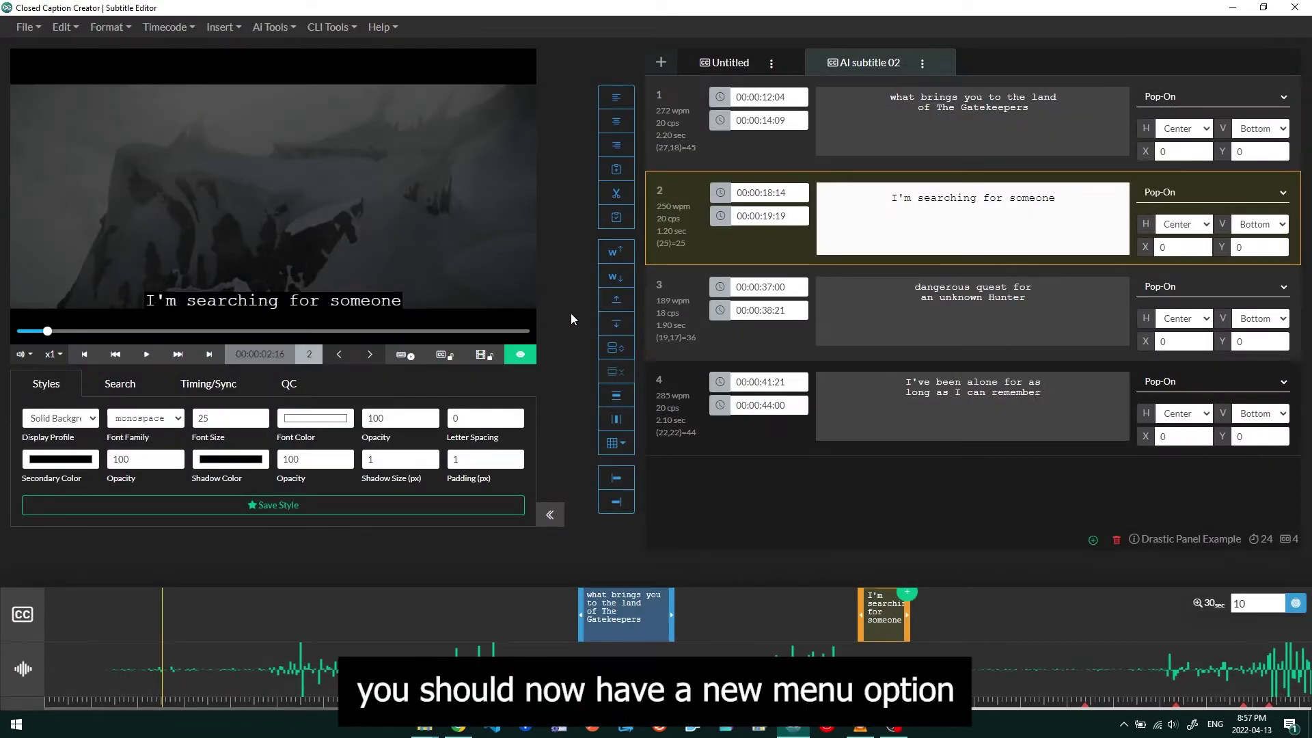
pyautogui.click(356, 28)
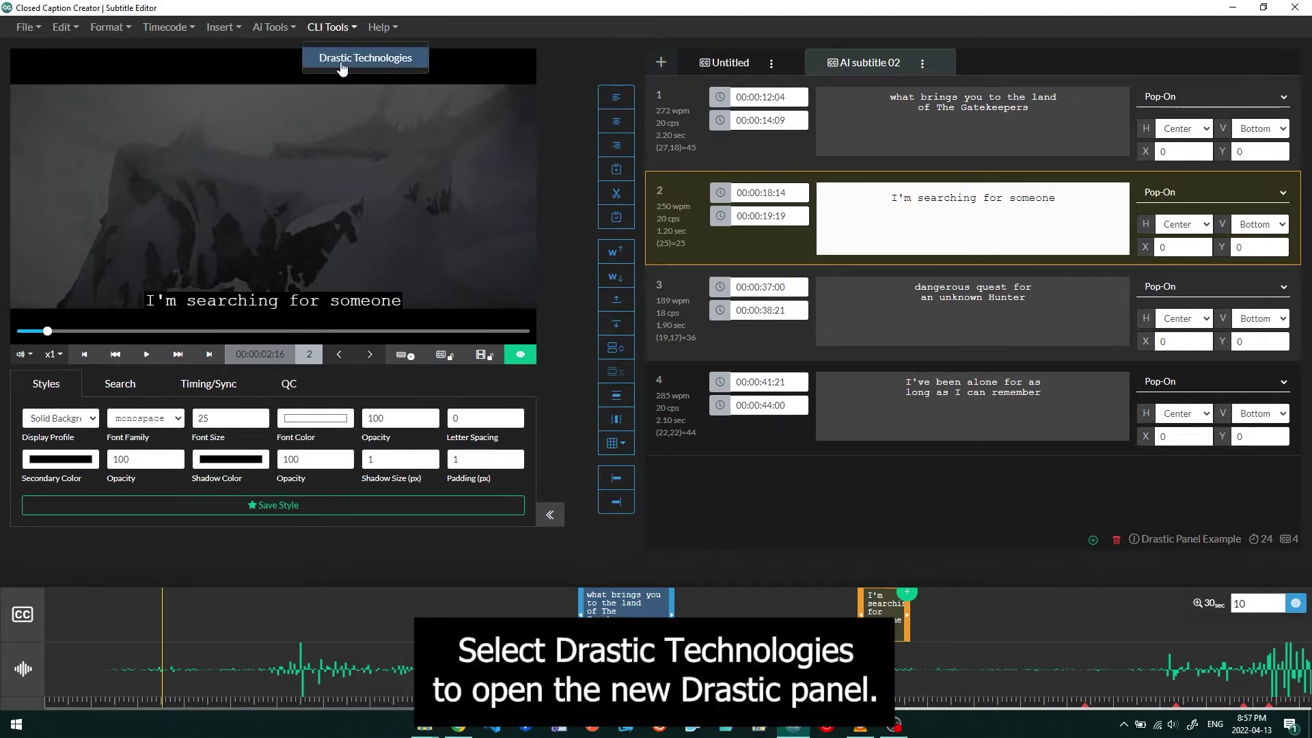
pyautogui.click(340, 59)
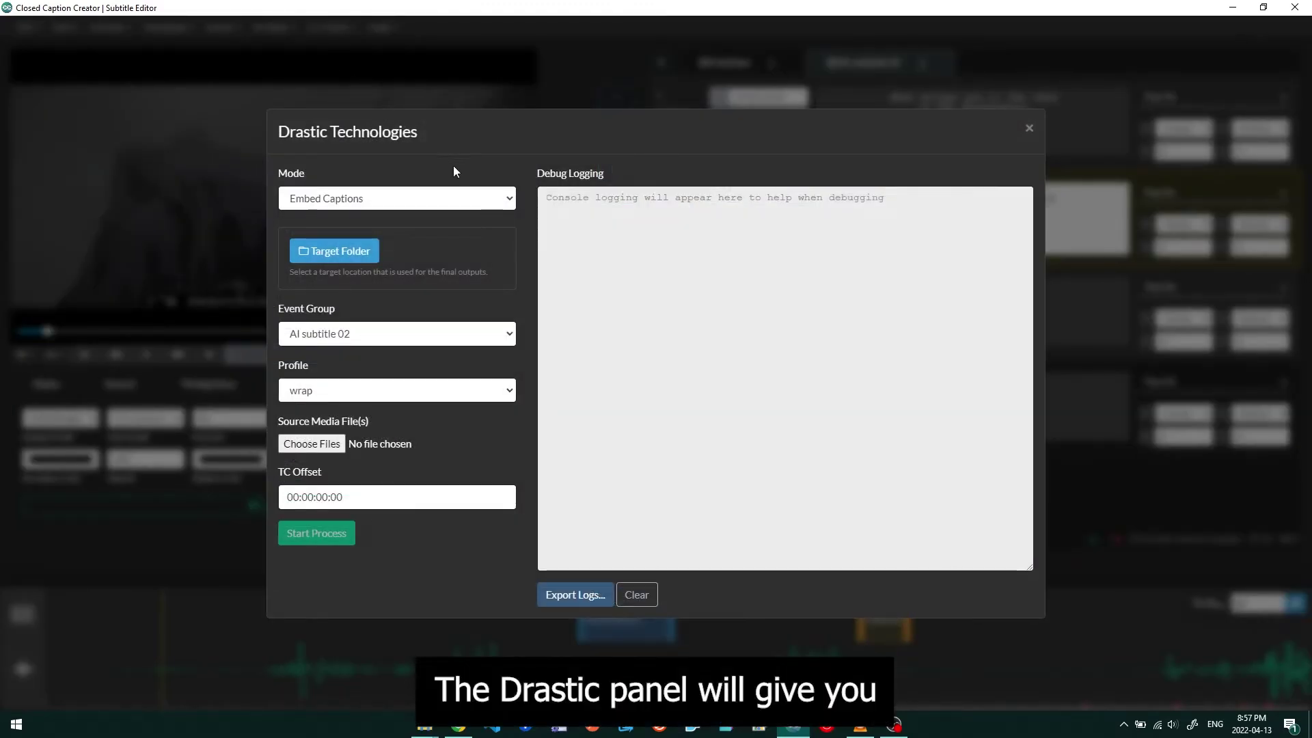
# - Review the Mode and Event Group lists, keeping Embed Captions and AI subtitle 02
pyautogui.click(509, 200)
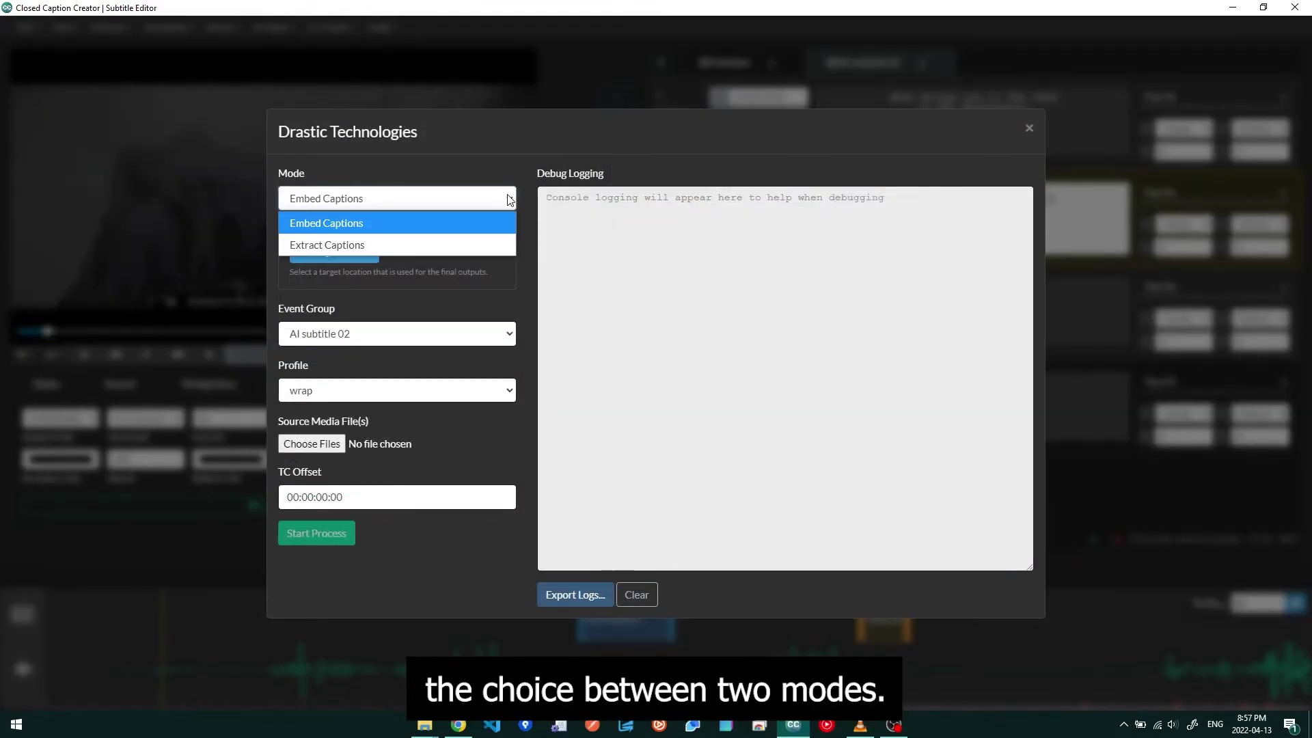
pyautogui.click(386, 228)
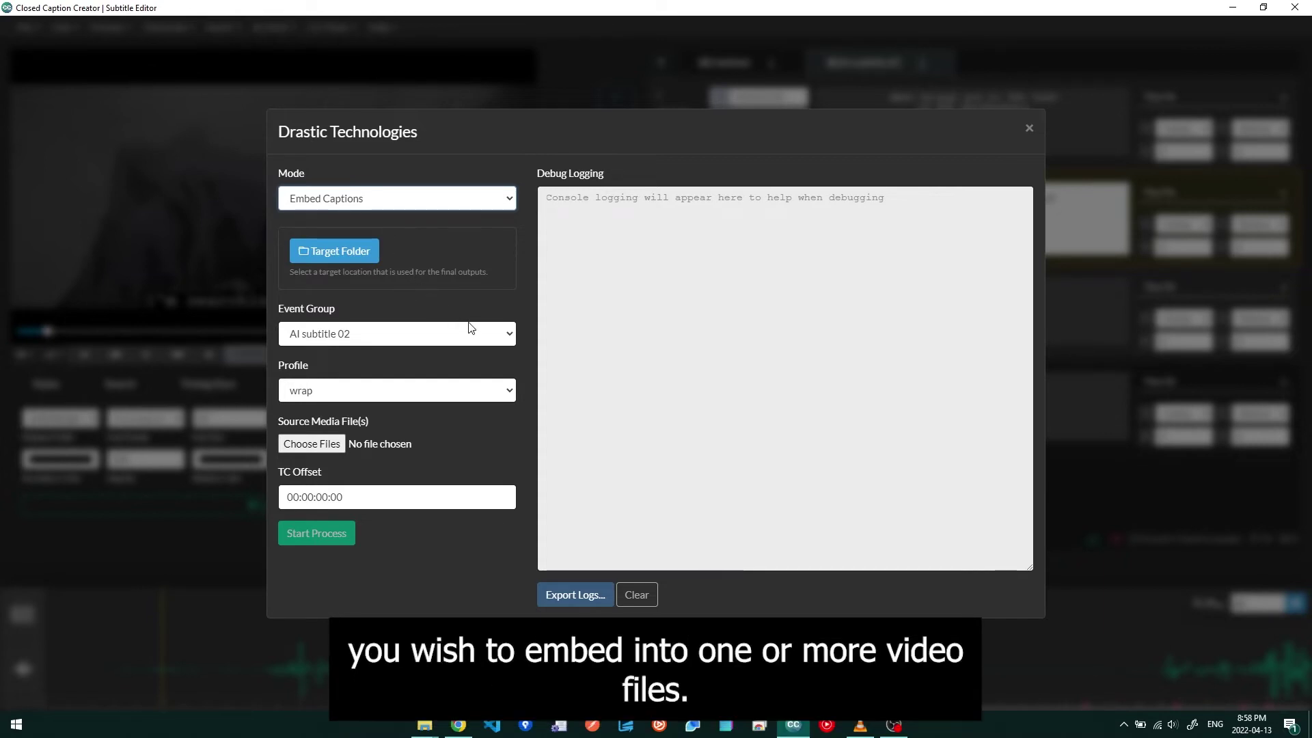
pyautogui.click(487, 335)
pyautogui.click(488, 335)
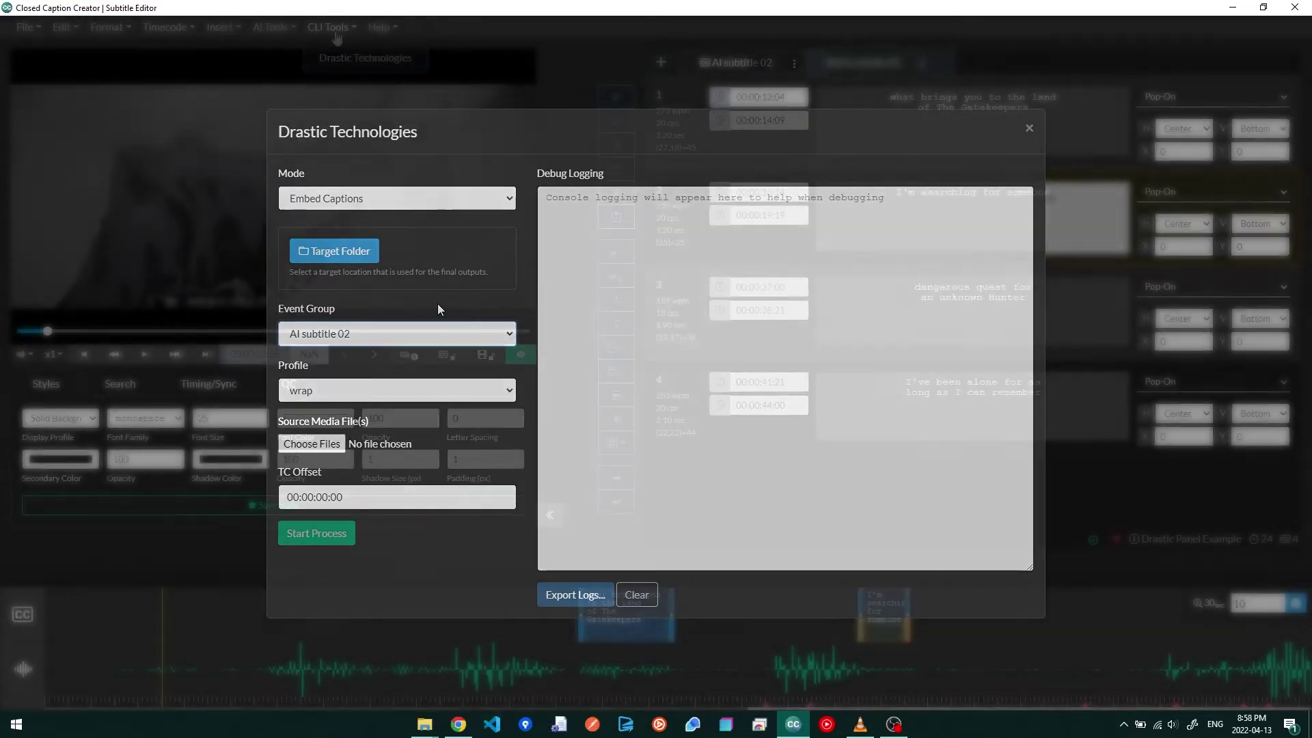
pyautogui.click(437, 198)
# - Switch Mode to Extract Captions and set the target folder to Drastic\Caption Extraction
pyautogui.click(439, 240)
pyautogui.click(362, 253)
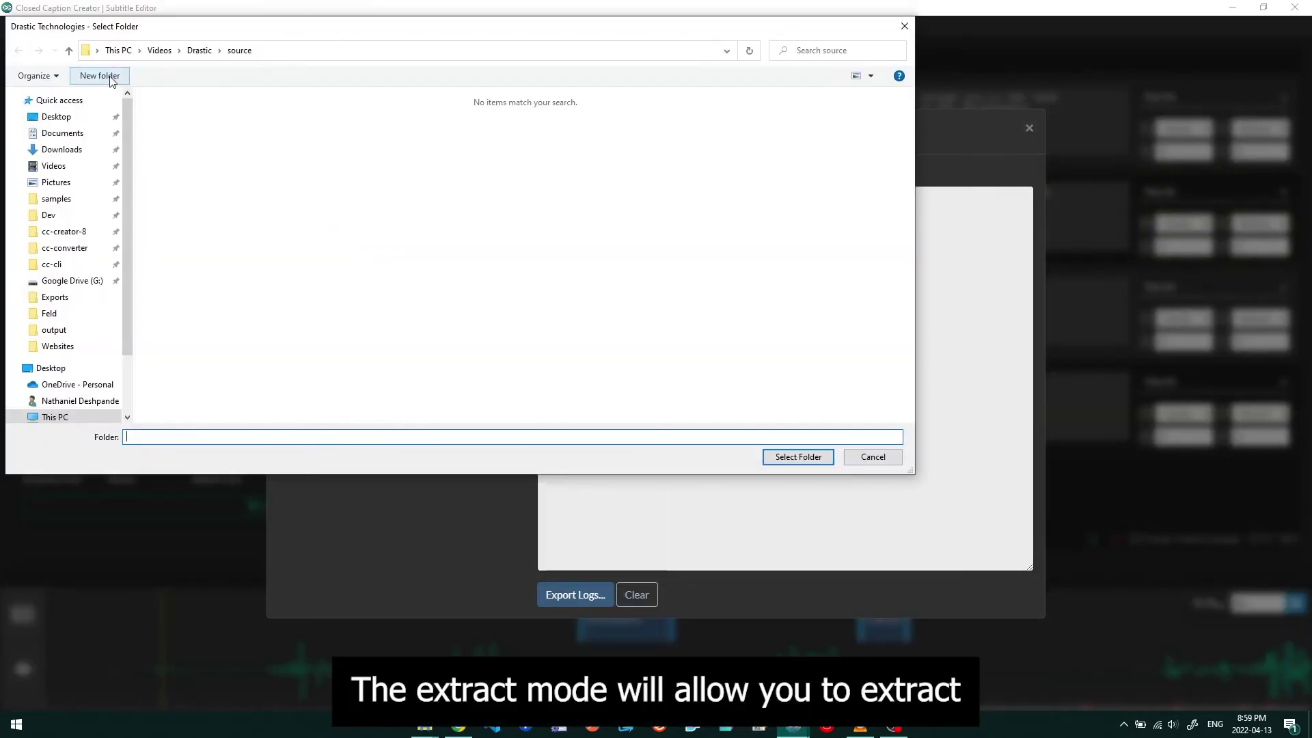
pyautogui.click(68, 51)
pyautogui.doubleClick(182, 139)
pyautogui.click(798, 456)
# - Select example_01–03.mxf from the Drastic source folder and start the extraction
pyautogui.click(311, 346)
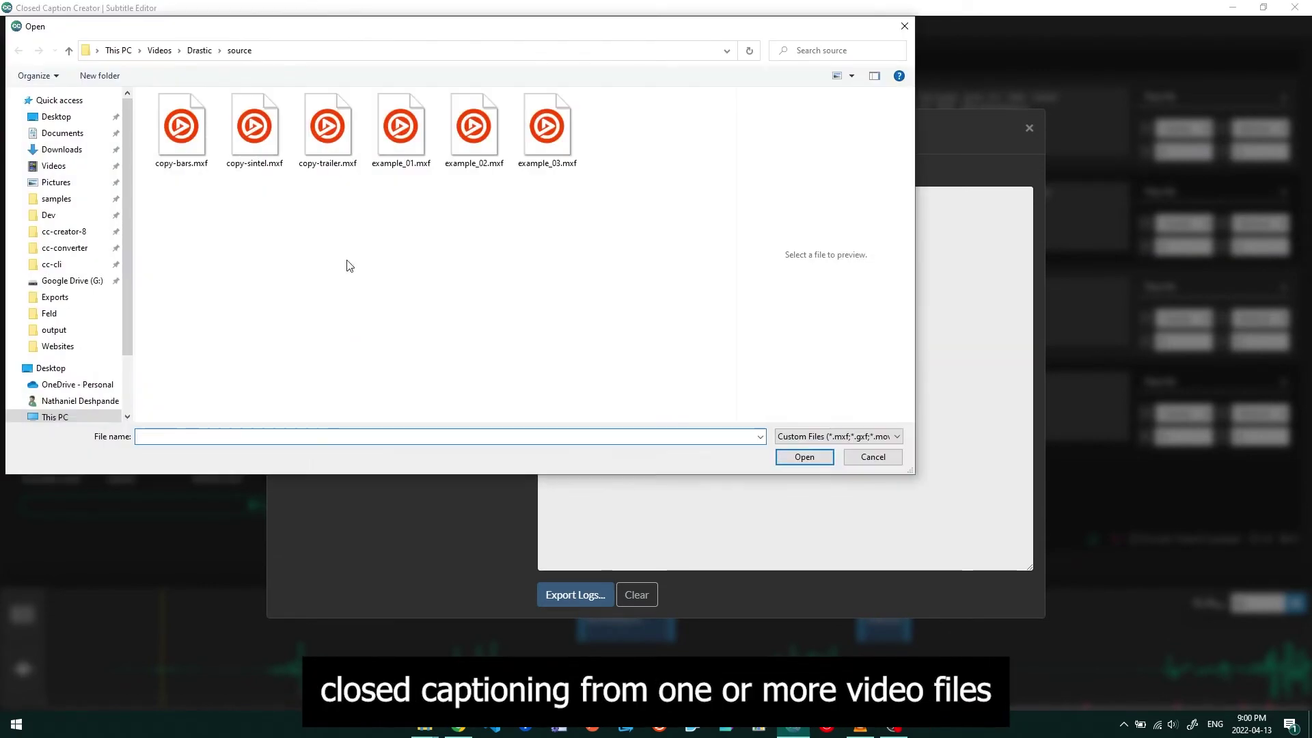
pyautogui.click(199, 49)
pyautogui.doubleClick(328, 129)
pyautogui.moveTo(407, 215); pyautogui.dragTo(150, 96)
pyautogui.click(804, 457)
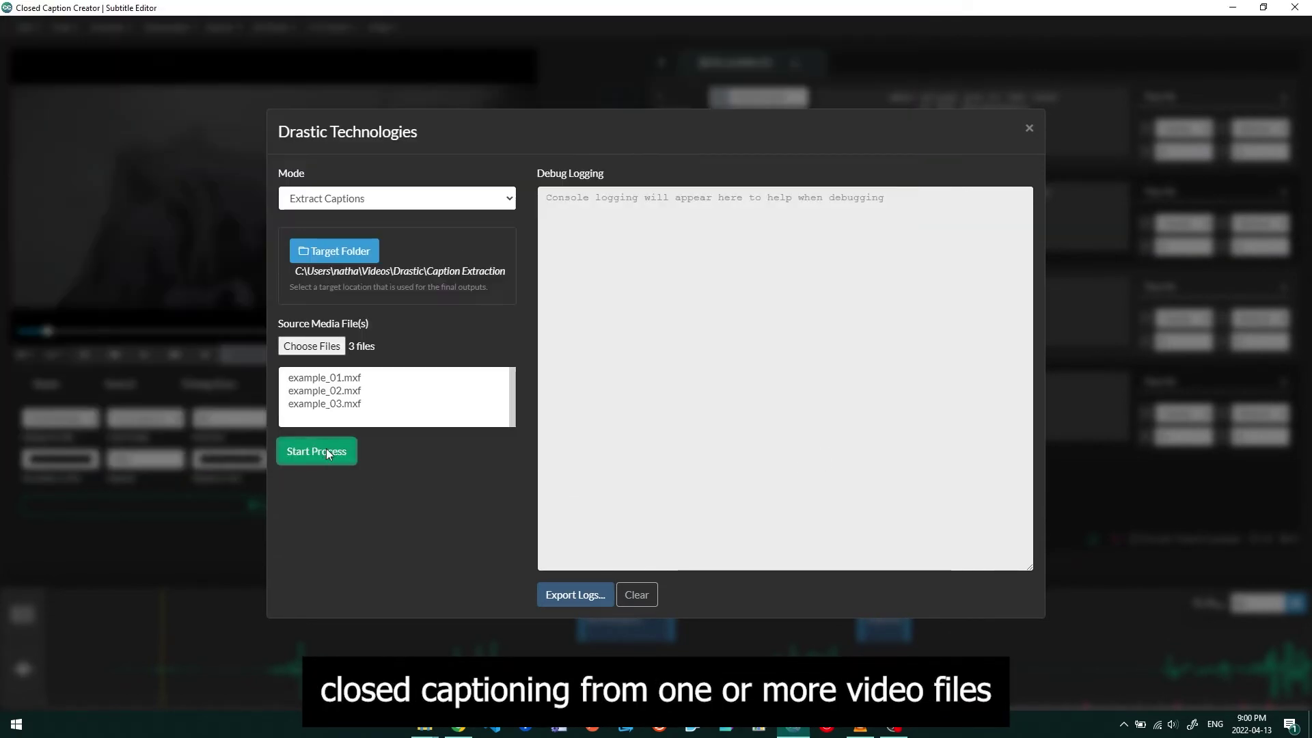
pyautogui.click(326, 448)
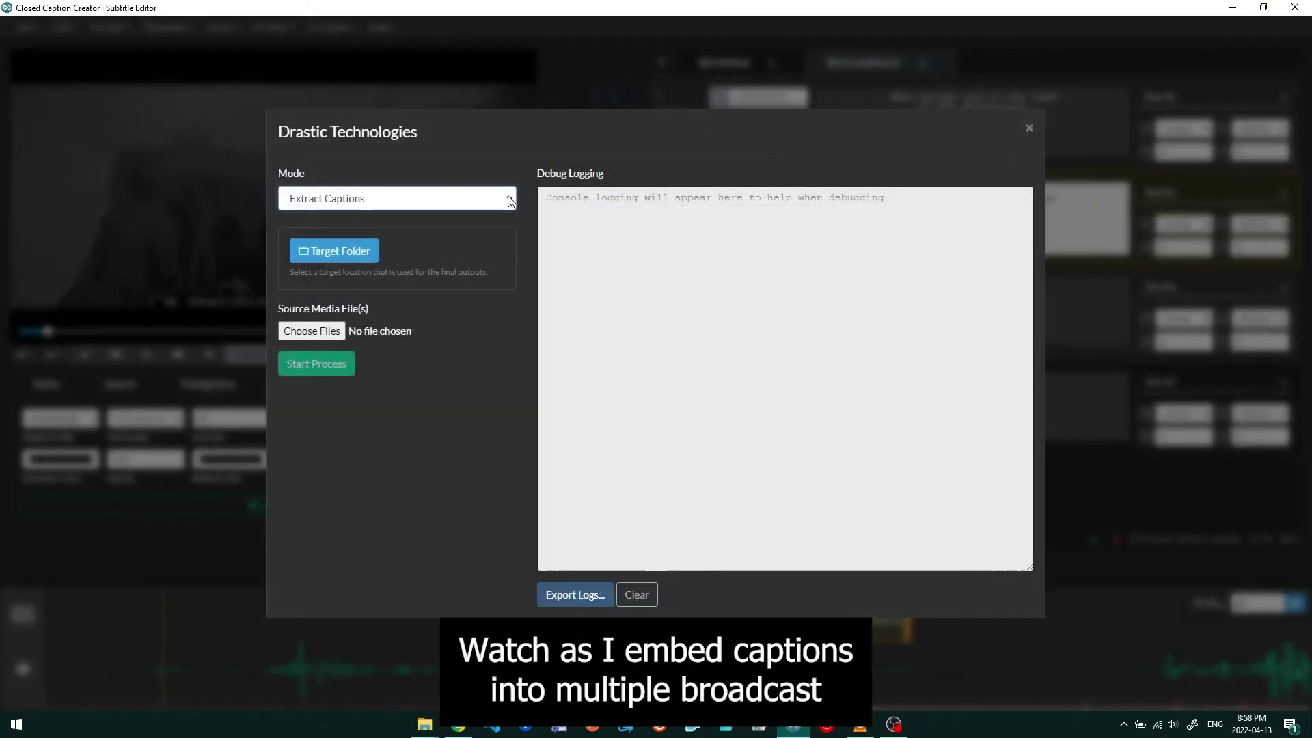
# - Switch Mode back to Embed Captions and browse to Videos\Drastic\target for the output folder
pyautogui.click(497, 199)
pyautogui.click(492, 223)
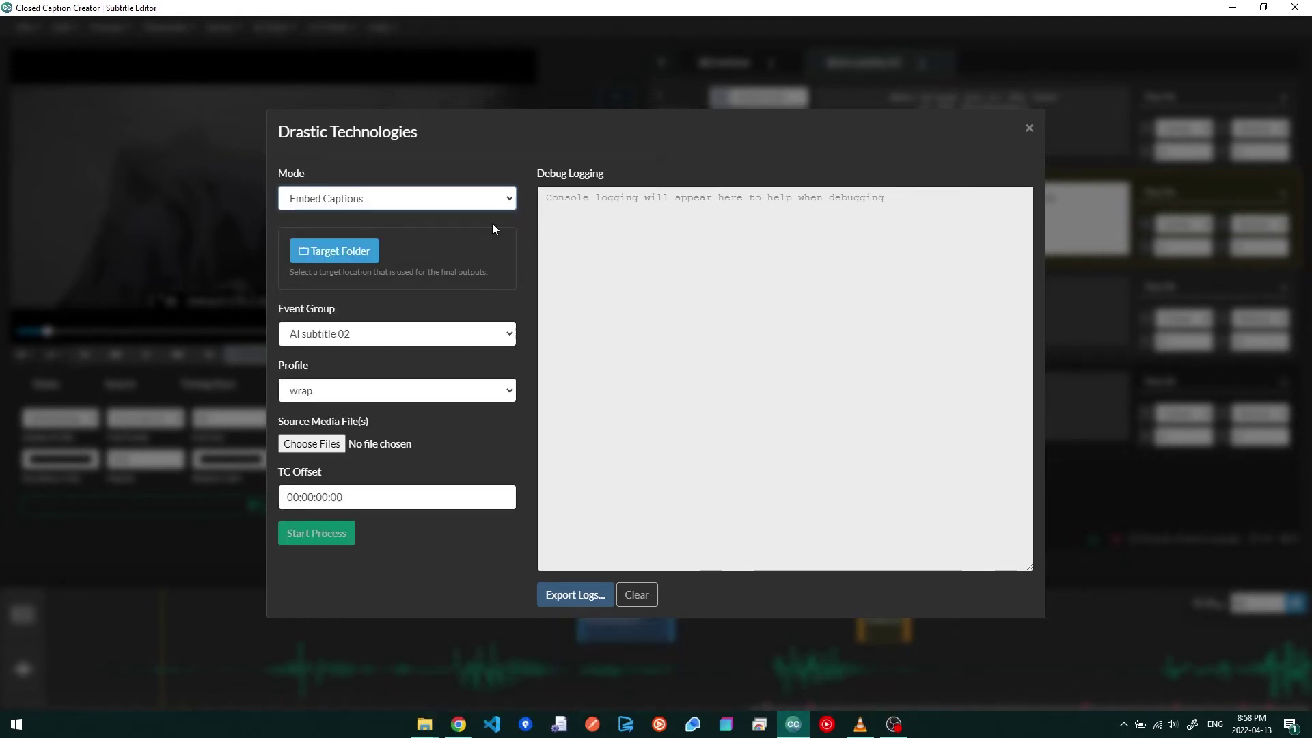
pyautogui.click(338, 252)
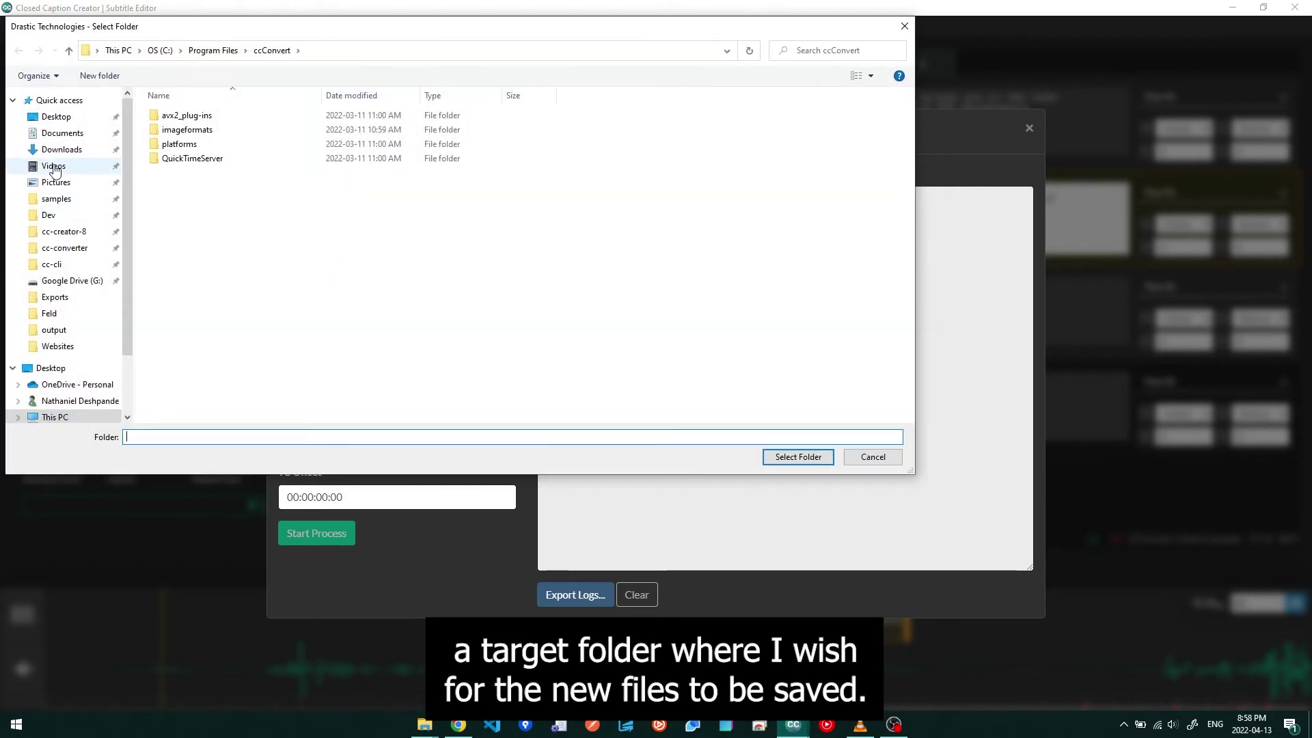
pyautogui.click(51, 166)
pyautogui.doubleClick(152, 145)
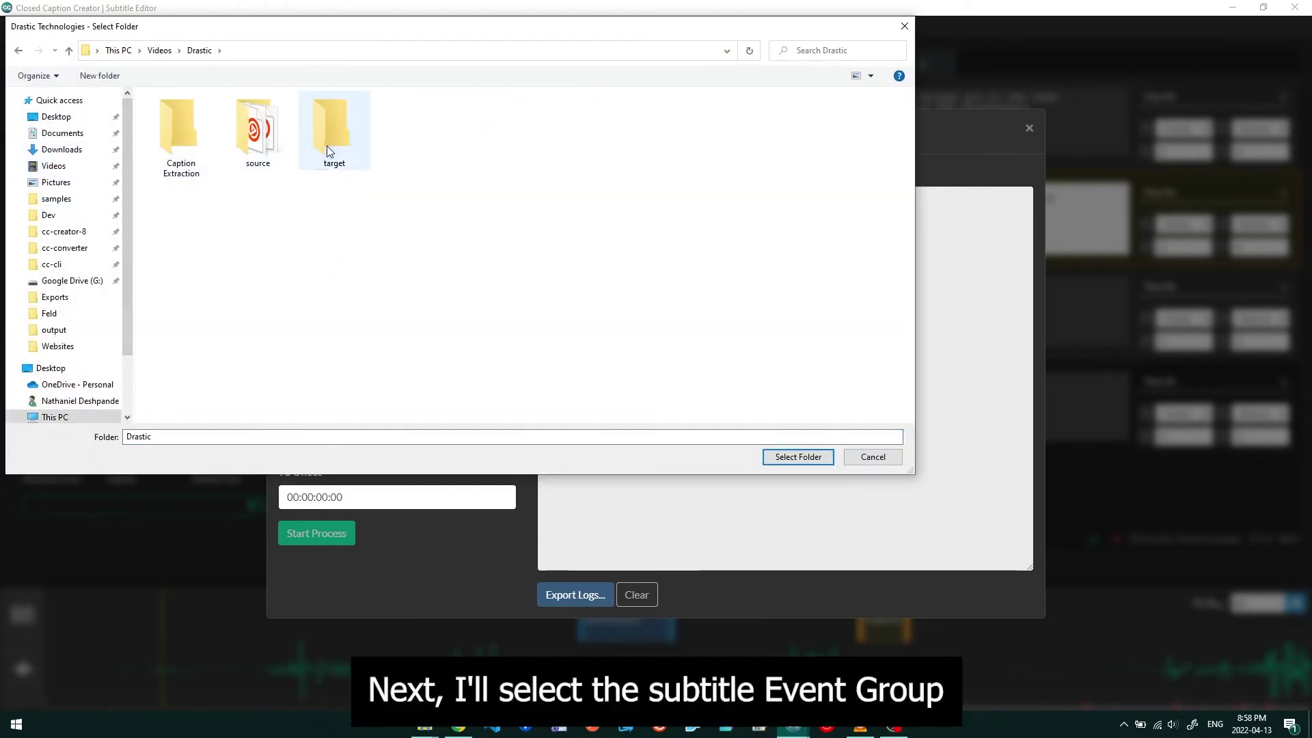
pyautogui.doubleClick(328, 146)
# - Confirm target as the output folder, keeping event group AI subtitle 02 and profile wrap
pyautogui.click(797, 456)
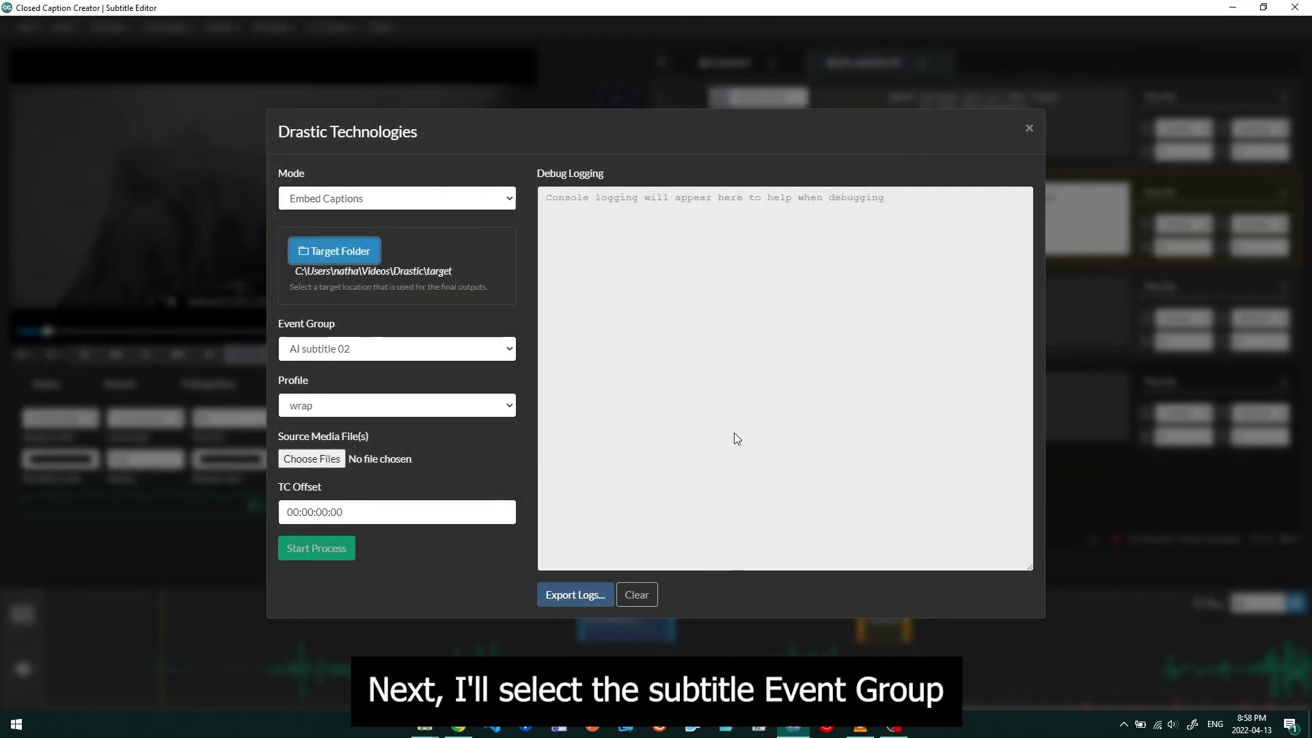
pyautogui.click(511, 351)
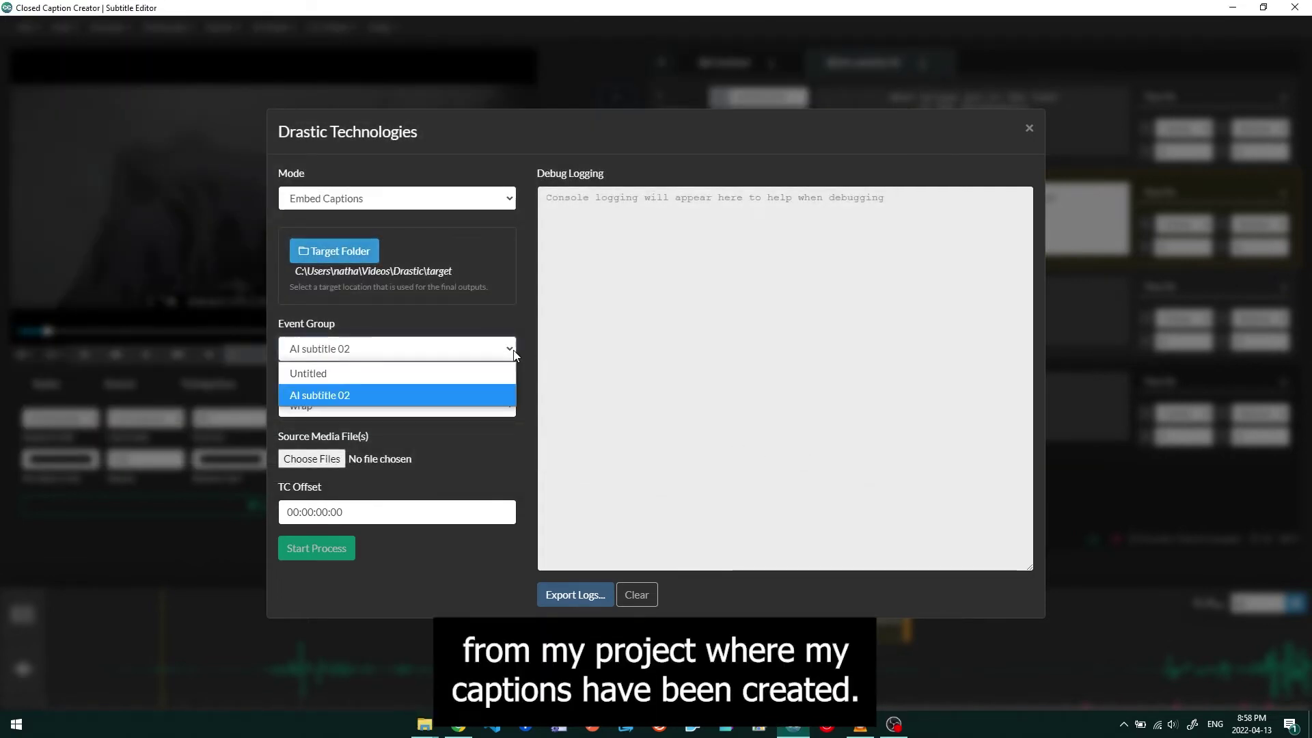
pyautogui.click(470, 397)
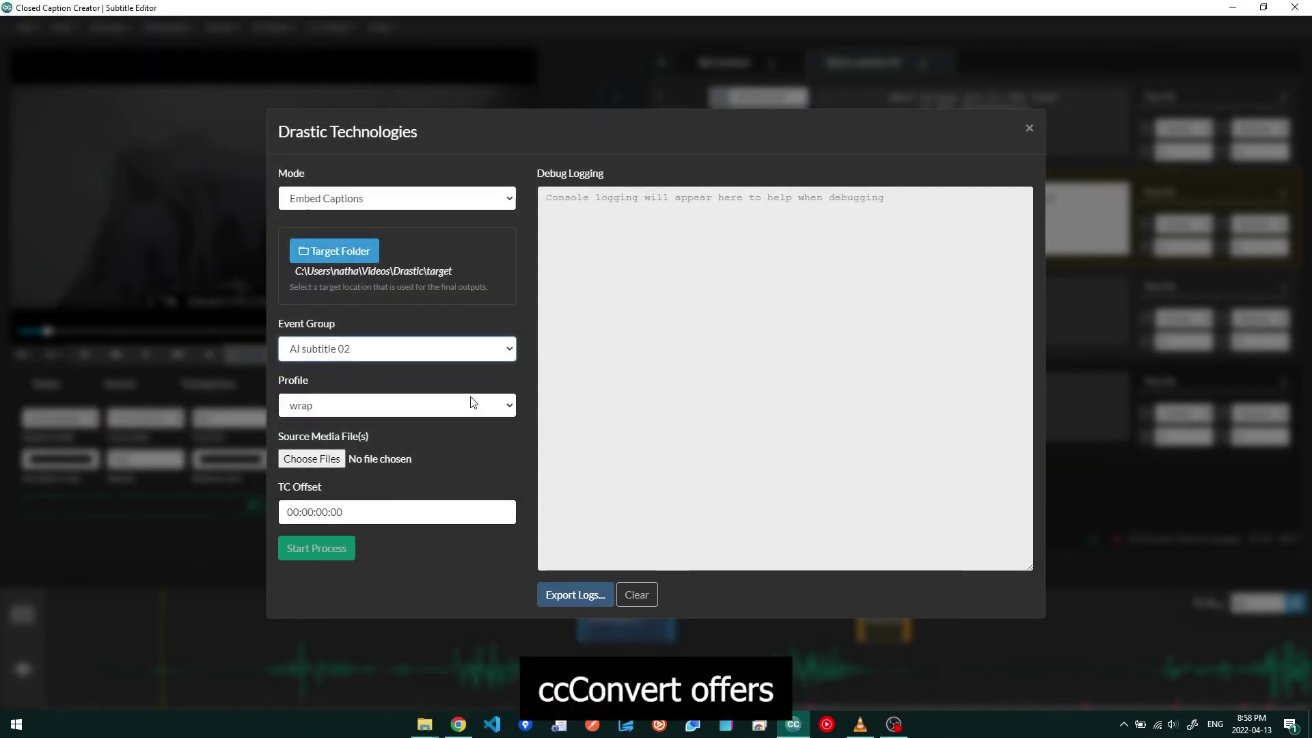
pyautogui.click(509, 408)
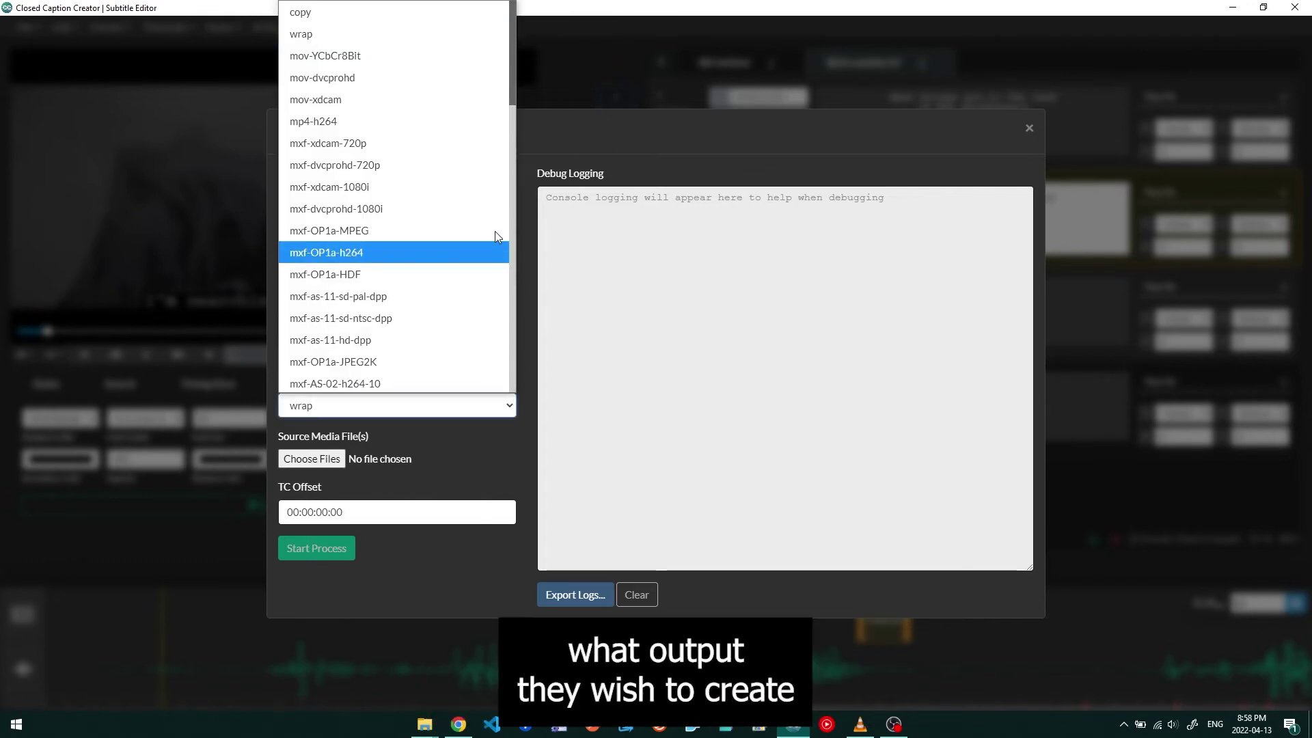
pyautogui.moveTo(512, 70); pyautogui.dragTo(407, 100)
pyautogui.scroll(1, 382, 68)
pyautogui.click(335, 35)
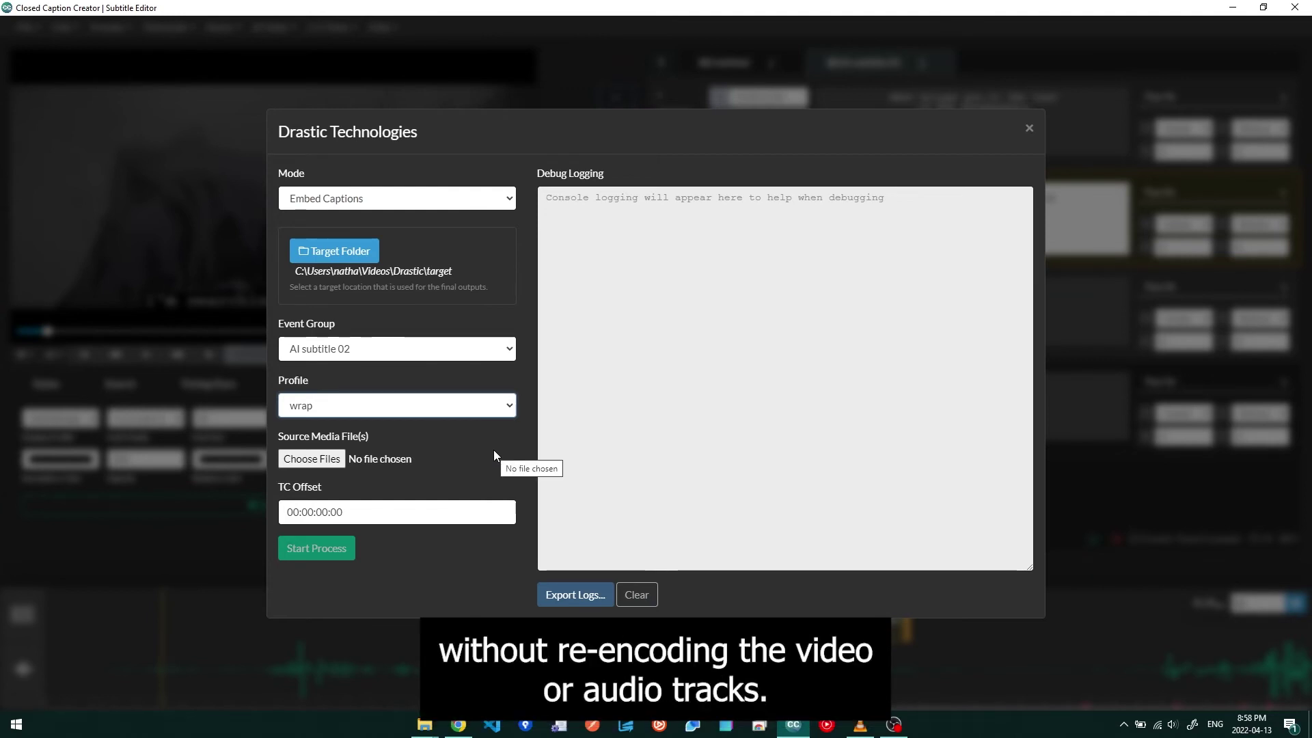
# - Load example_01–03.mxf from the source folder as the source media
pyautogui.click(306, 460)
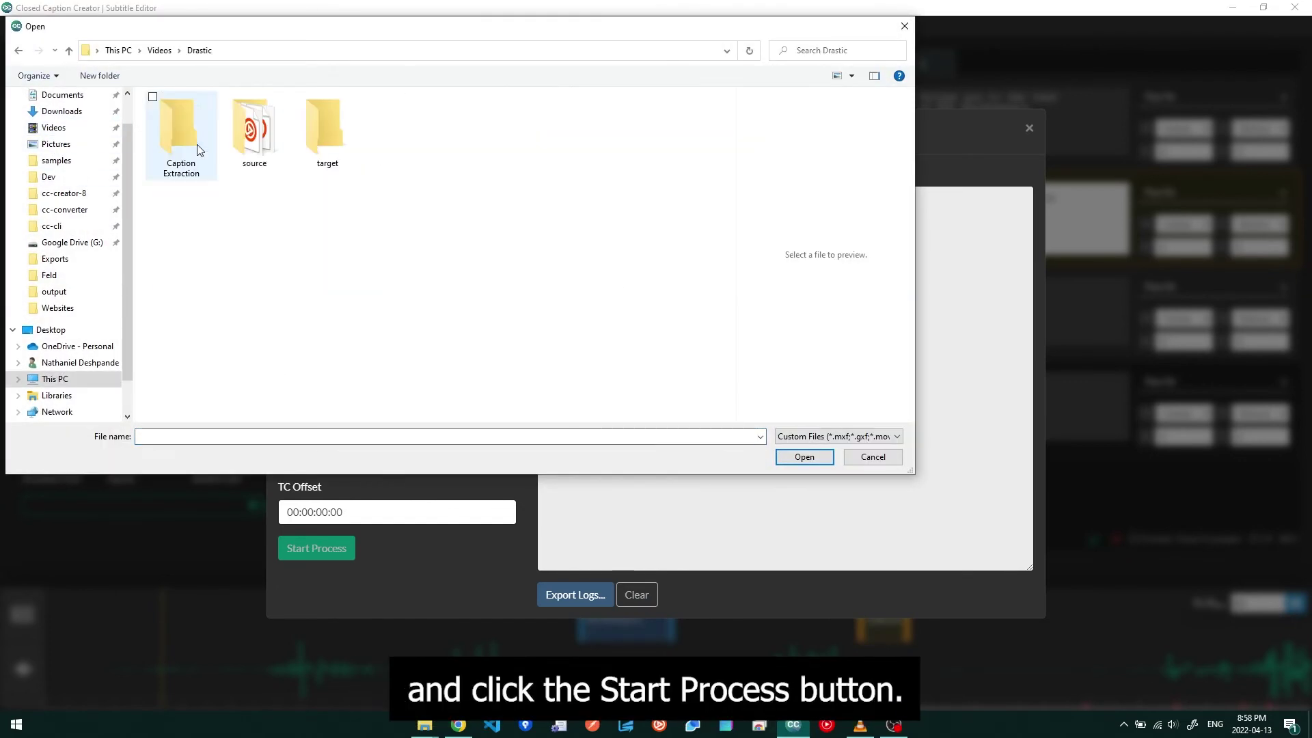
pyautogui.doubleClick(254, 134)
pyautogui.moveTo(369, 199); pyautogui.dragTo(600, 133)
pyautogui.click(805, 457)
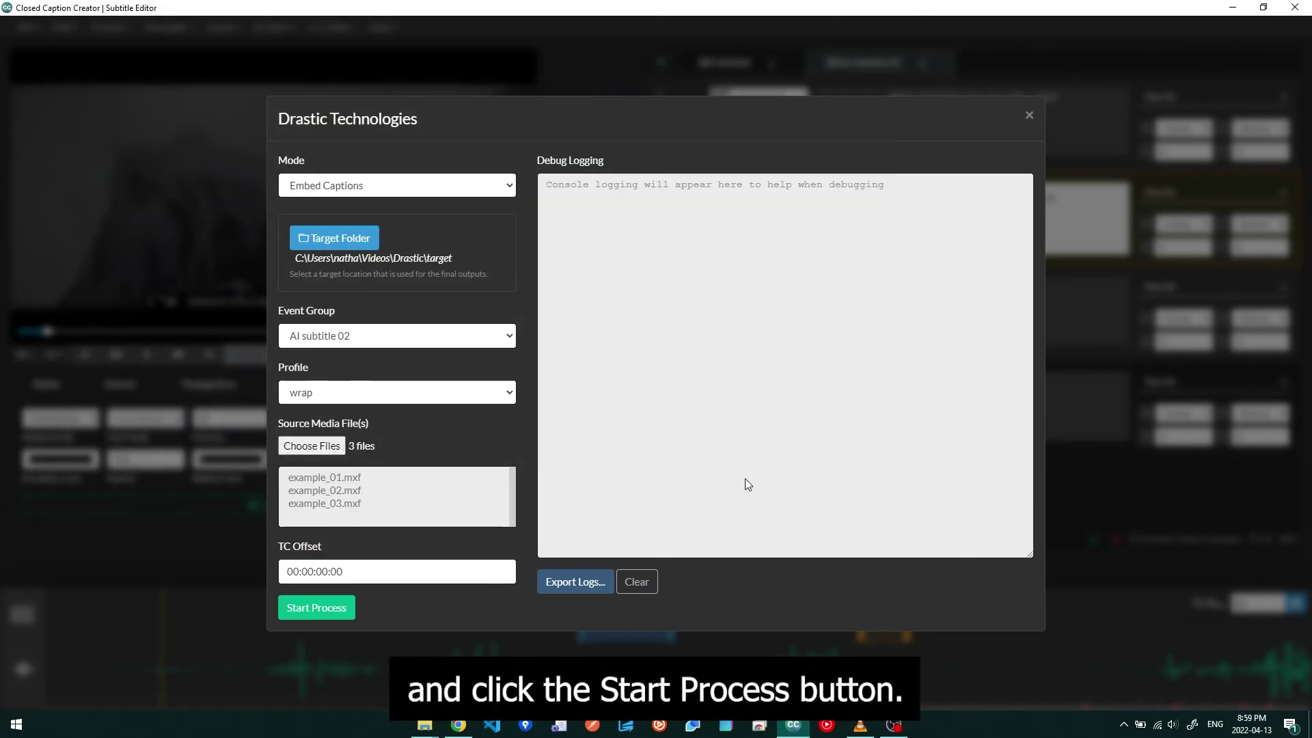
# - Start embedding the AI subtitle 02 captions into example_01–03.mxf
pyautogui.click(320, 608)
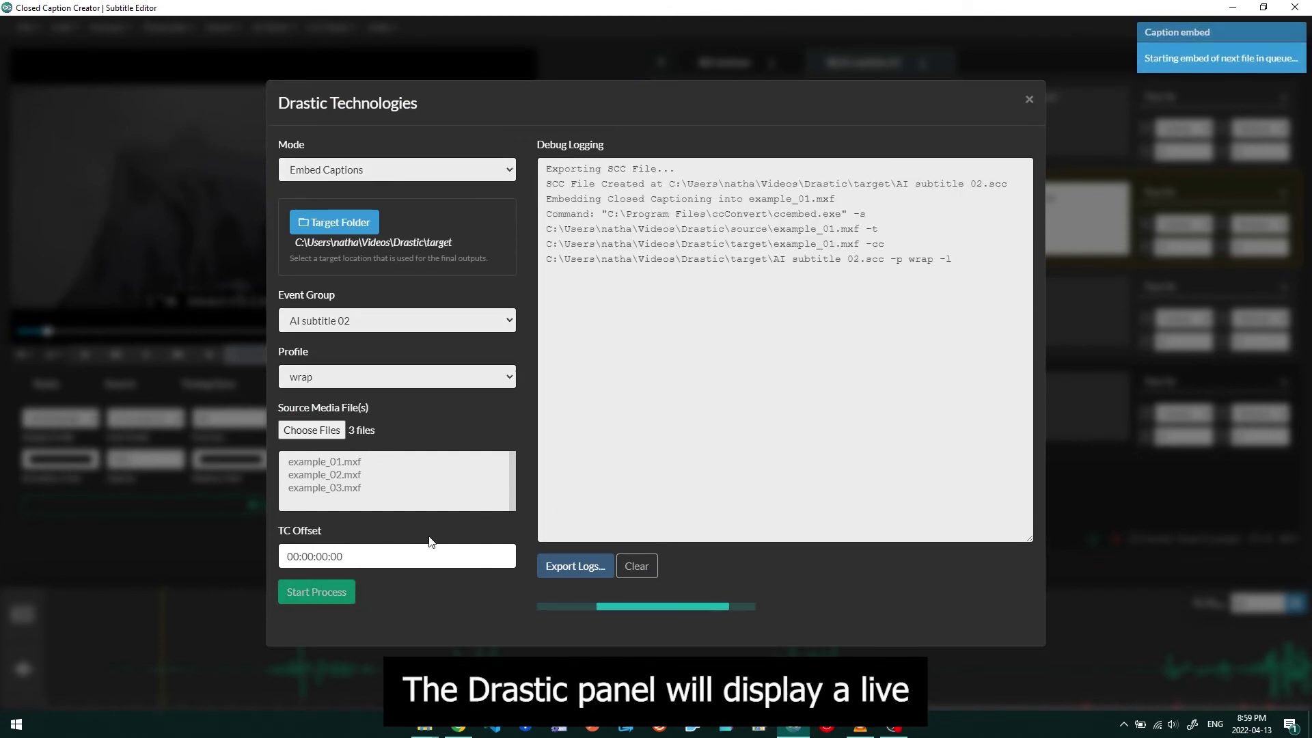